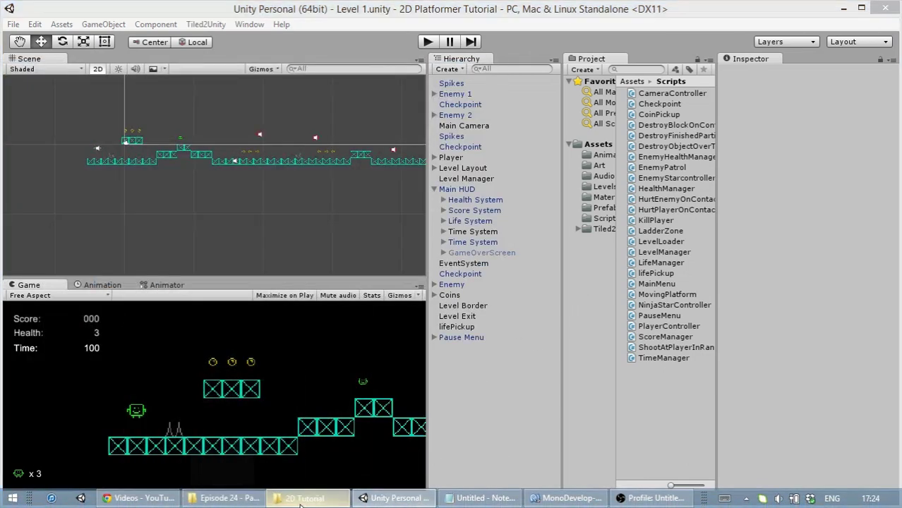
# Step: Drag GPJ_2D_Platformer_Background.png from Explorer into the project's Assets/Art folder, then minimize Explorer
pyautogui.click(300, 500)
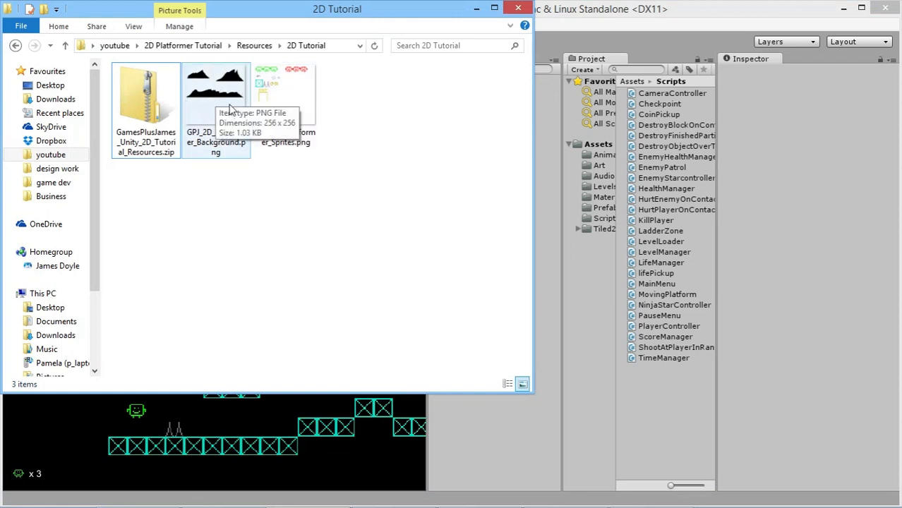
pyautogui.click(230, 108)
pyautogui.click(601, 166)
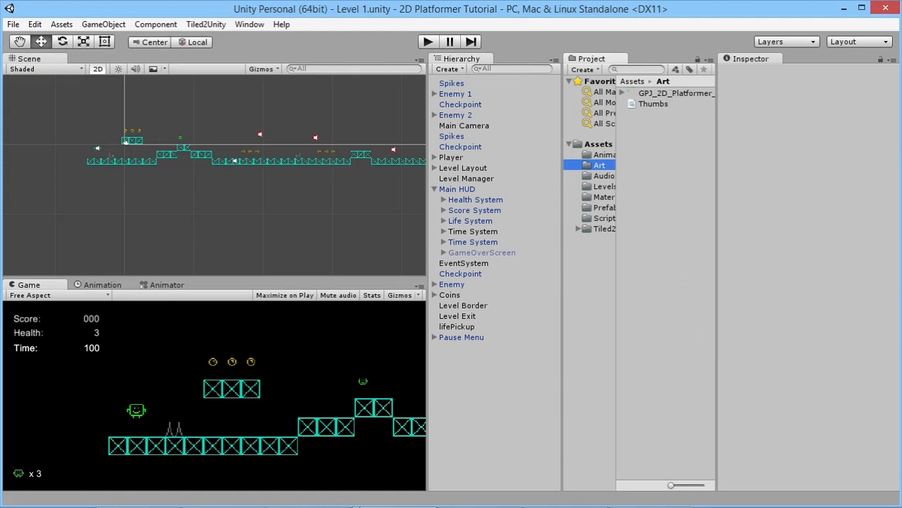
pyautogui.click(305, 505)
pyautogui.moveTo(209, 92); pyautogui.dragTo(669, 173)
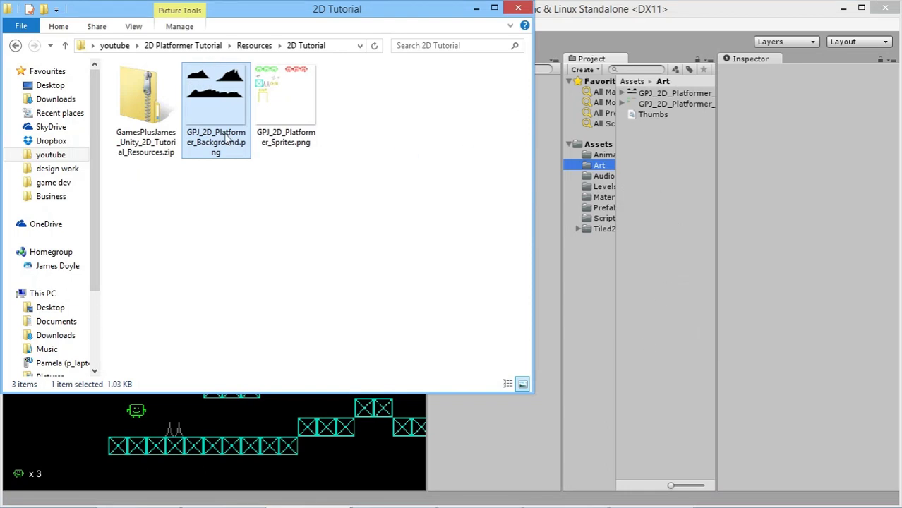
pyautogui.click(476, 9)
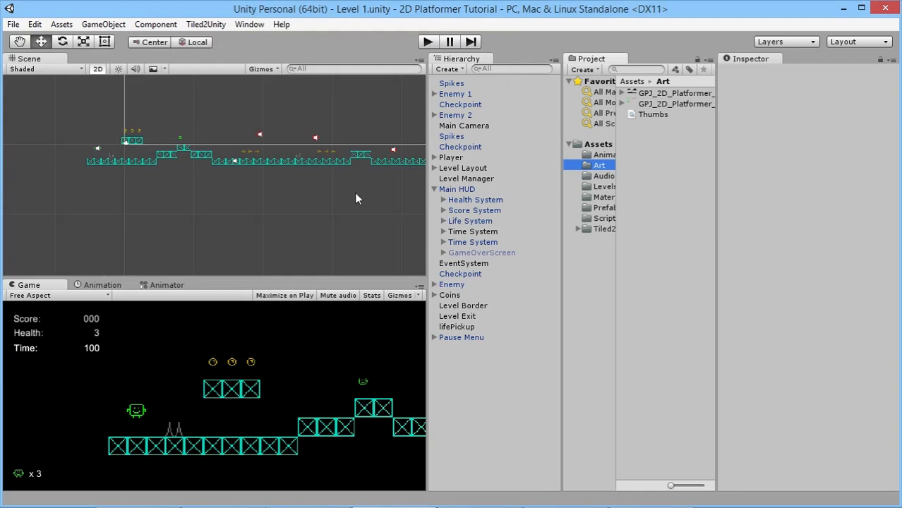
# Step: Select the background texture and set its Pixels Per Unit to 16
pyautogui.click(656, 94)
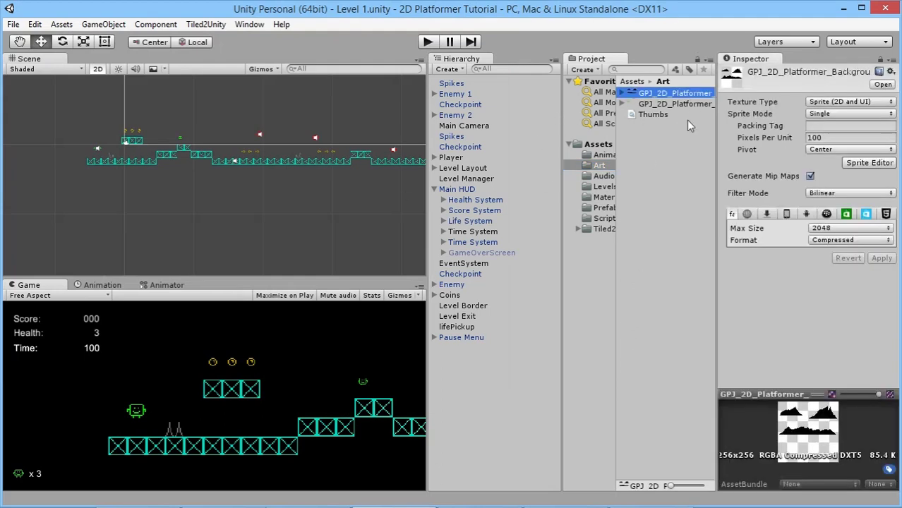
pyautogui.click(674, 103)
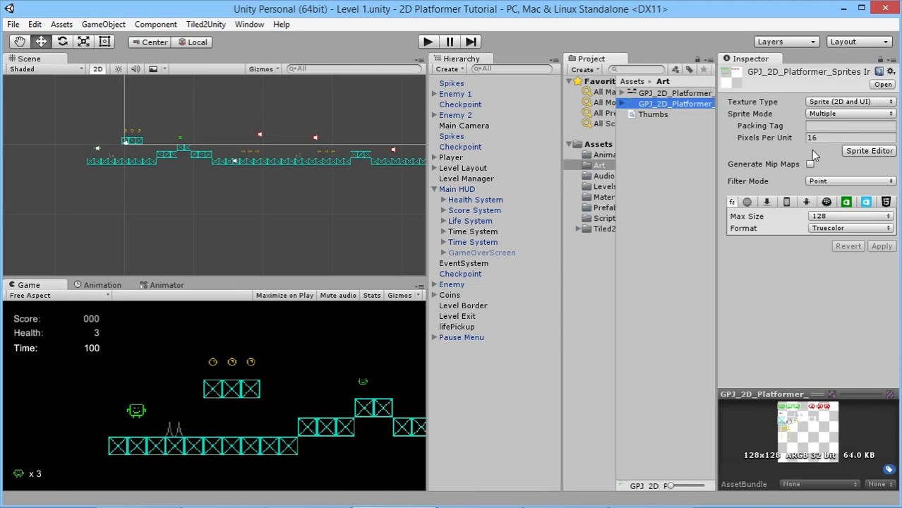
pyautogui.click(661, 96)
pyautogui.click(809, 137)
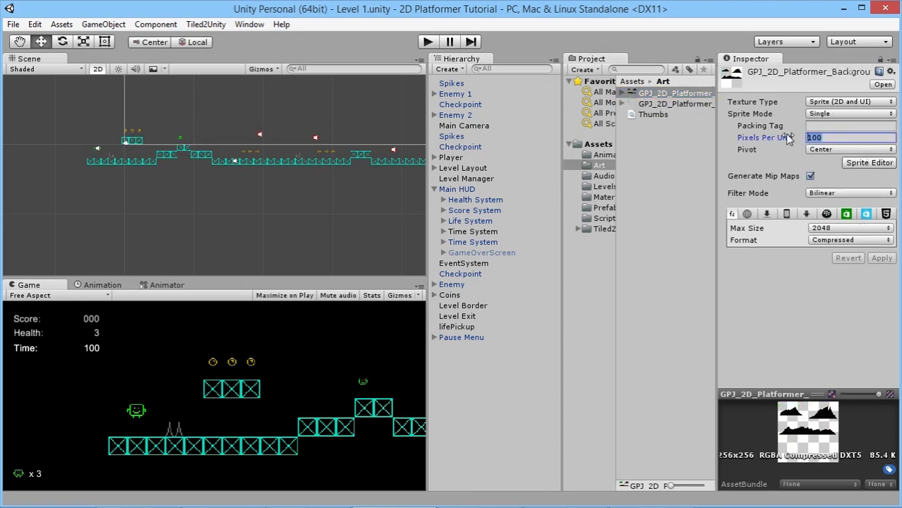
pyautogui.write('16')
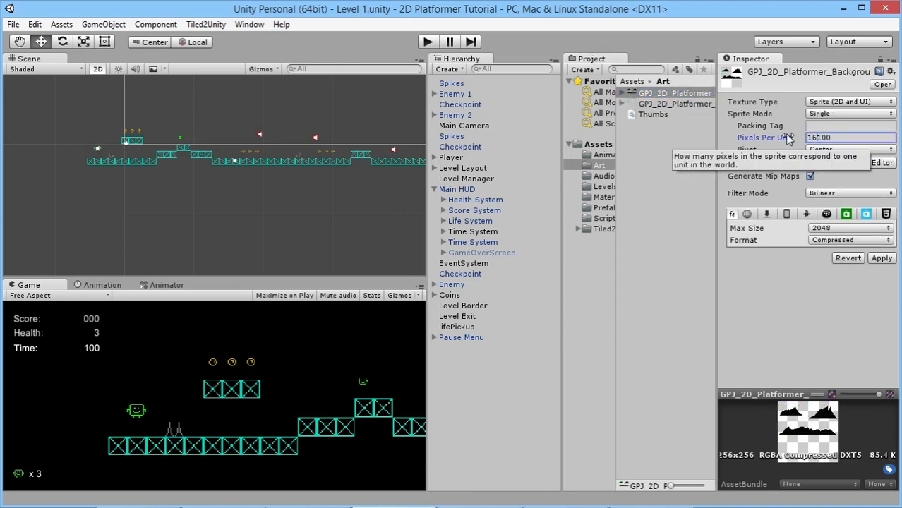
pyautogui.press('Delete')
pyautogui.press('Delete')
pyautogui.press('Delete')
# Step: Set Sprite Mode Multiple, Filter Point, Max Size 256, Format Truecolor, and apply
pyautogui.click(838, 115)
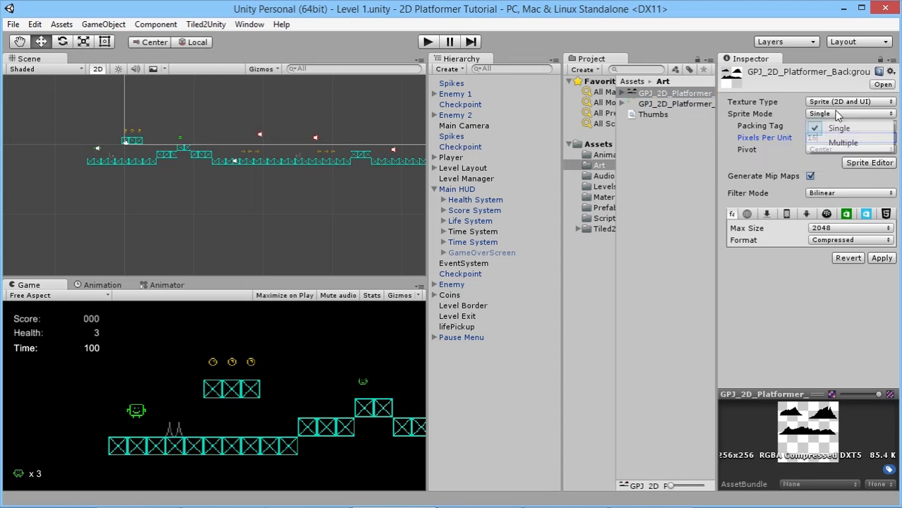
pyautogui.click(840, 143)
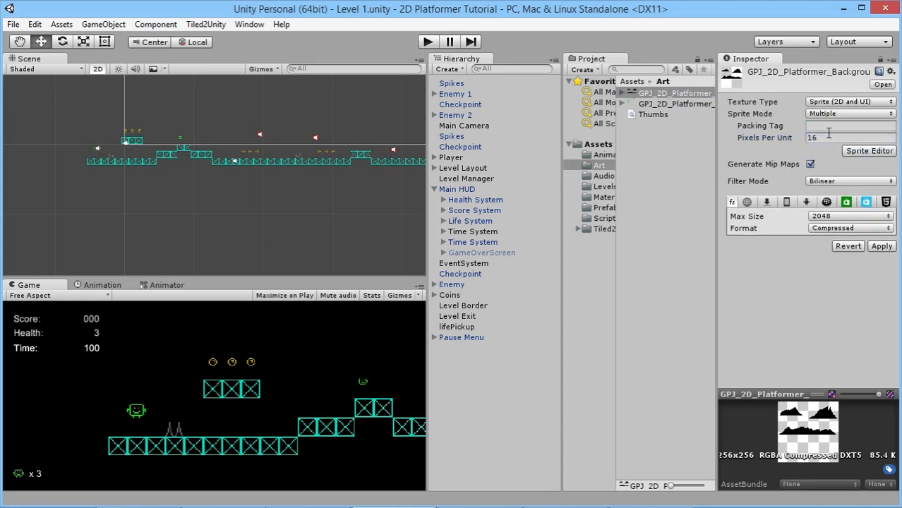
pyautogui.click(824, 181)
pyautogui.click(836, 196)
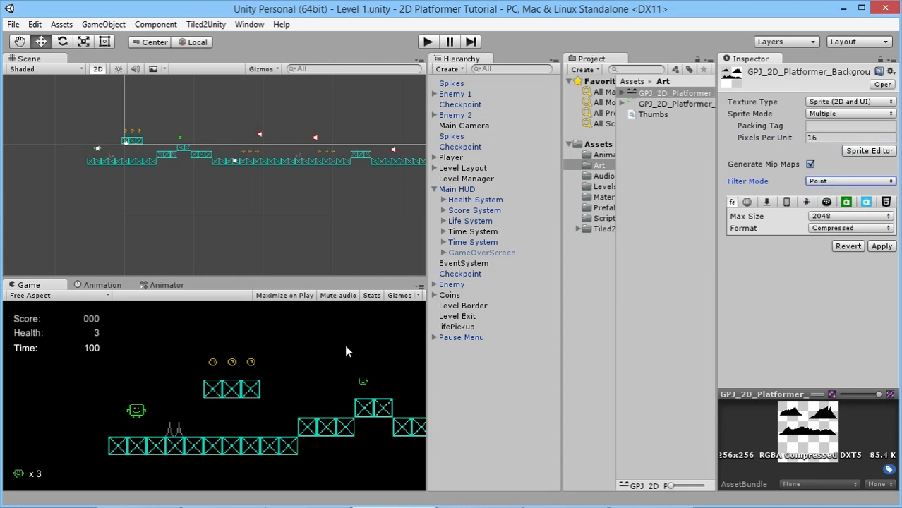
pyautogui.click(845, 217)
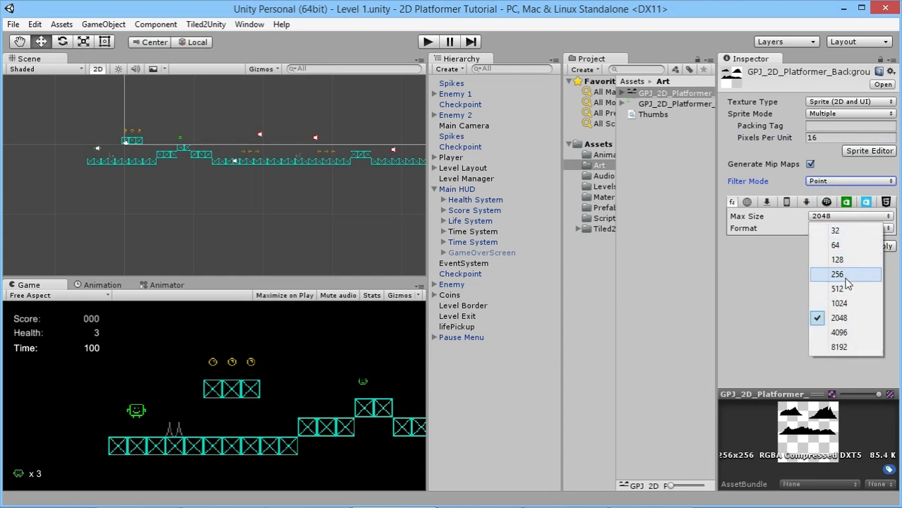
pyautogui.click(846, 275)
pyautogui.click(860, 228)
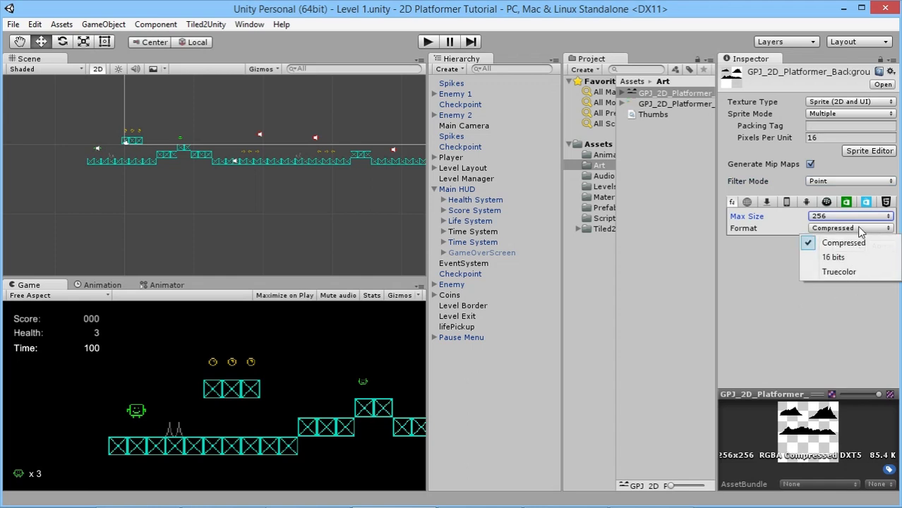
pyautogui.click(841, 272)
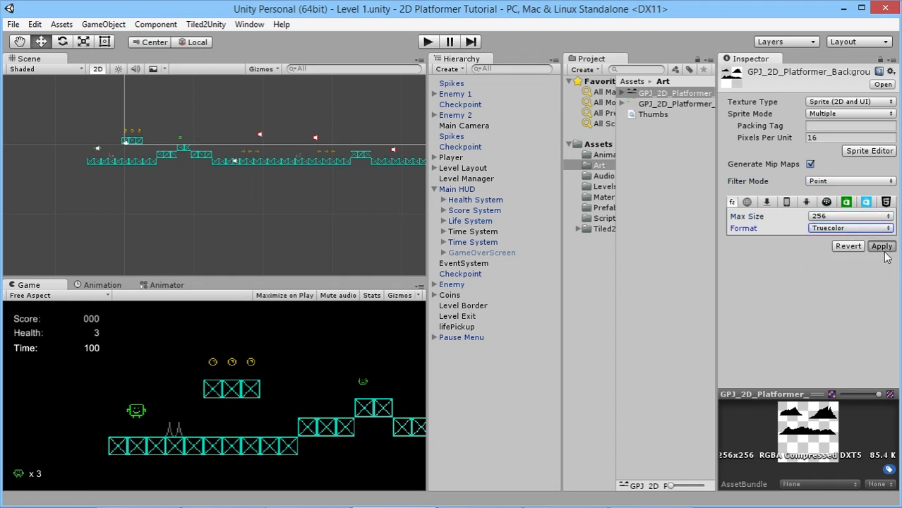
pyautogui.click(883, 247)
# Step: In the Sprite Editor, outline the left mountain as a sprite, snapping its corner to the base
pyautogui.click(882, 151)
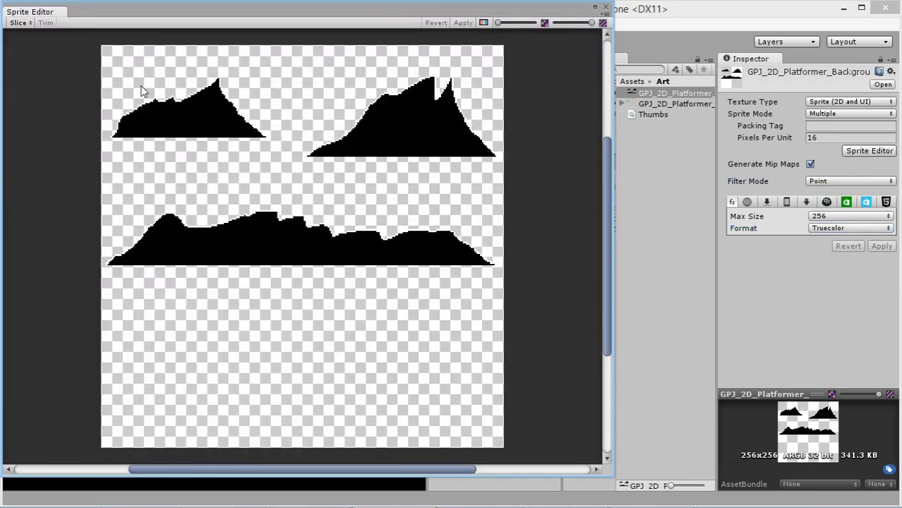
pyautogui.scroll(3, 144, 99)
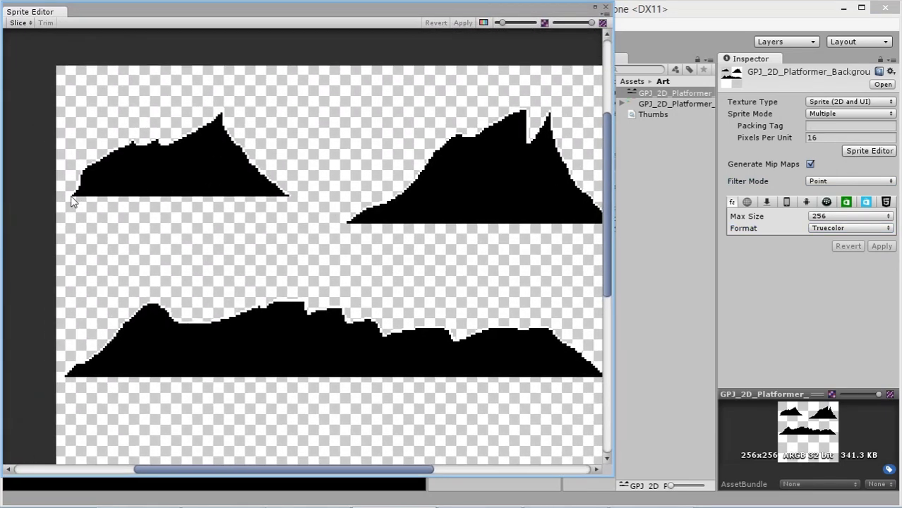
pyautogui.moveTo(72, 196); pyautogui.dragTo(295, 112)
pyautogui.scroll(2, 281, 175)
pyautogui.scroll(4, 281, 175)
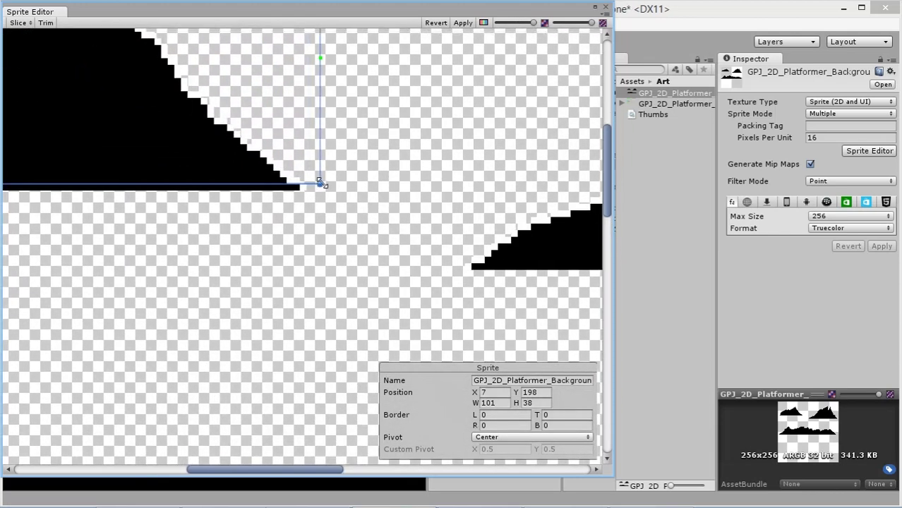
pyautogui.moveTo(319, 182); pyautogui.dragTo(302, 187)
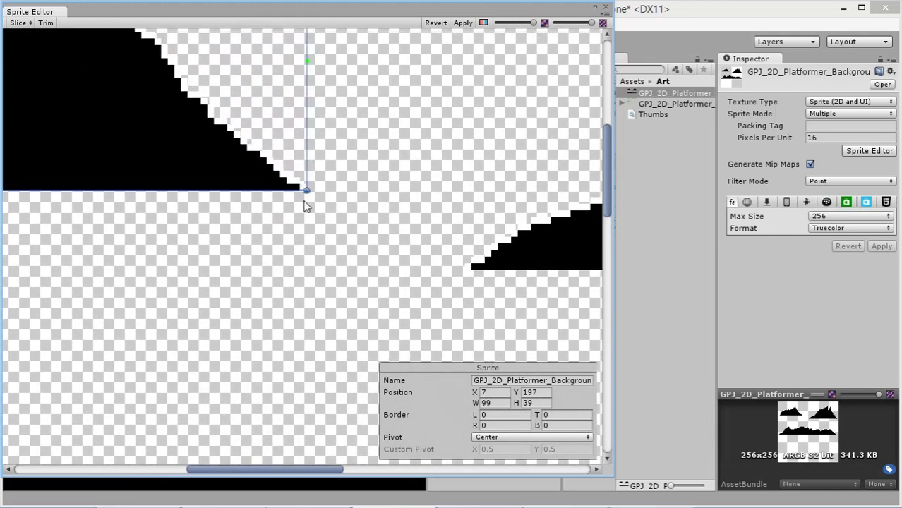
# Step: Outline the right mountain as a second sprite, extending its box down to the base
pyautogui.hscroll(-6, 302, 187)
pyautogui.hscroll(-4, 212, 190)
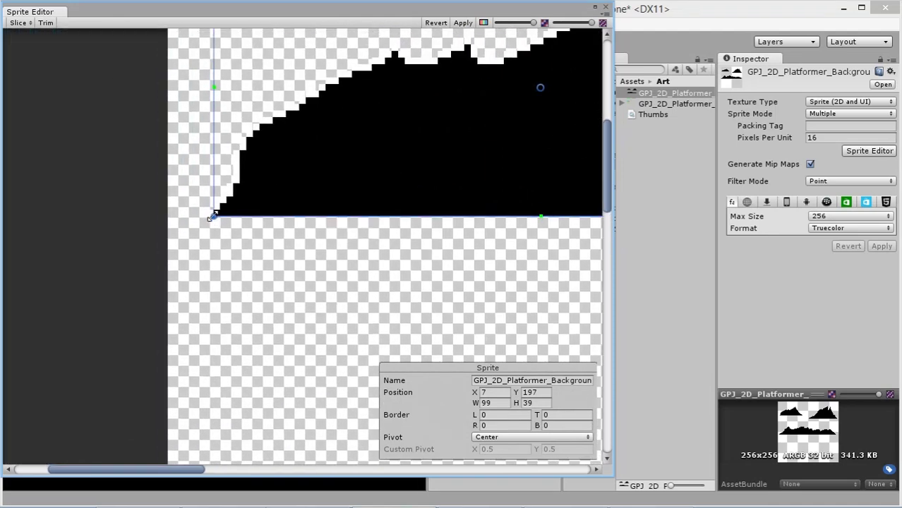
pyautogui.moveTo(213, 216); pyautogui.dragTo(207, 216)
pyautogui.scroll(3, 386, 153)
pyautogui.hscroll(10, 387, 153)
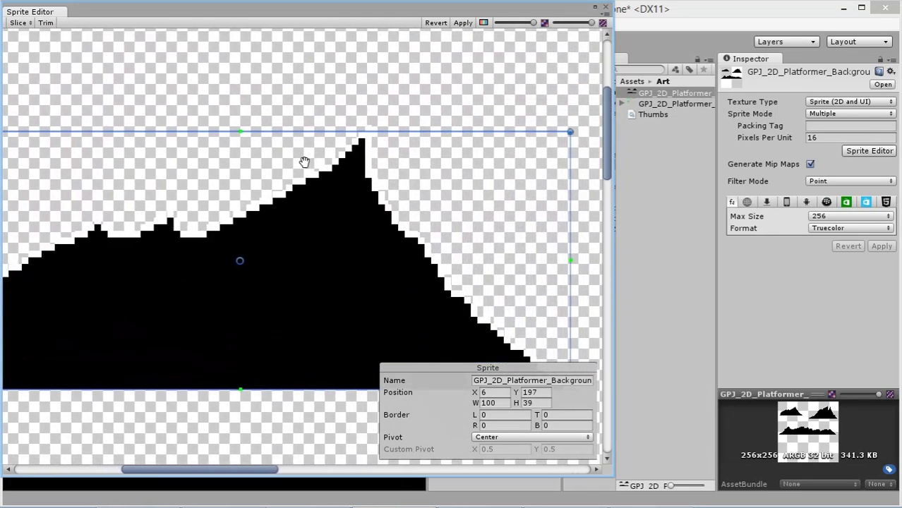
pyautogui.scroll(-2, 469, 217)
pyautogui.scroll(-3, 304, 139)
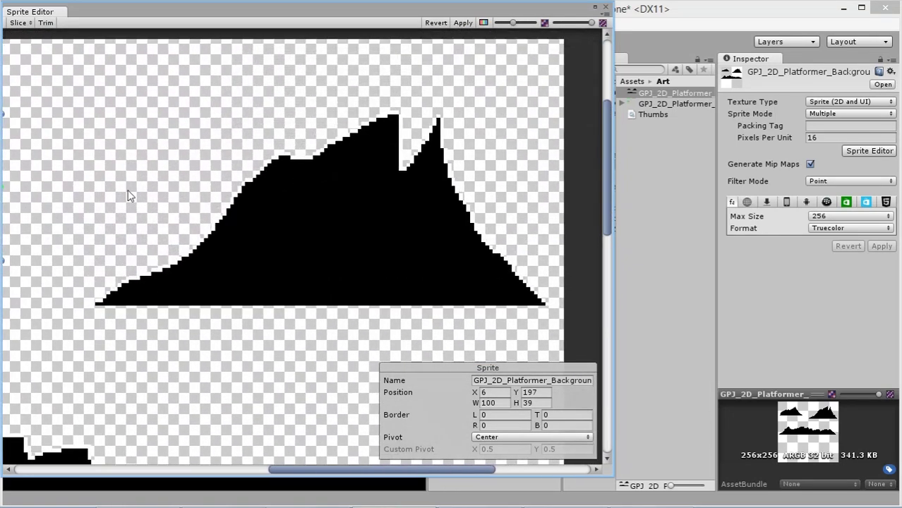
pyautogui.moveTo(92, 307); pyautogui.dragTo(550, 117)
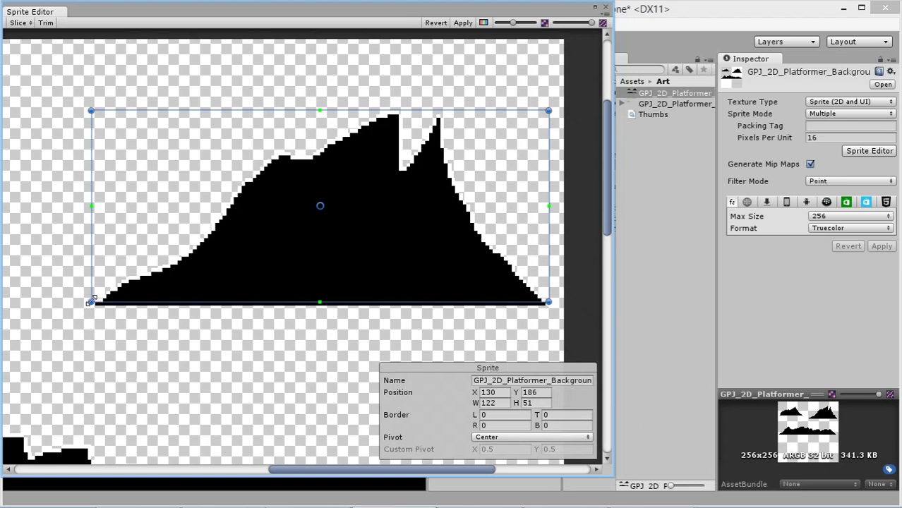
pyautogui.moveTo(91, 302); pyautogui.dragTo(91, 307)
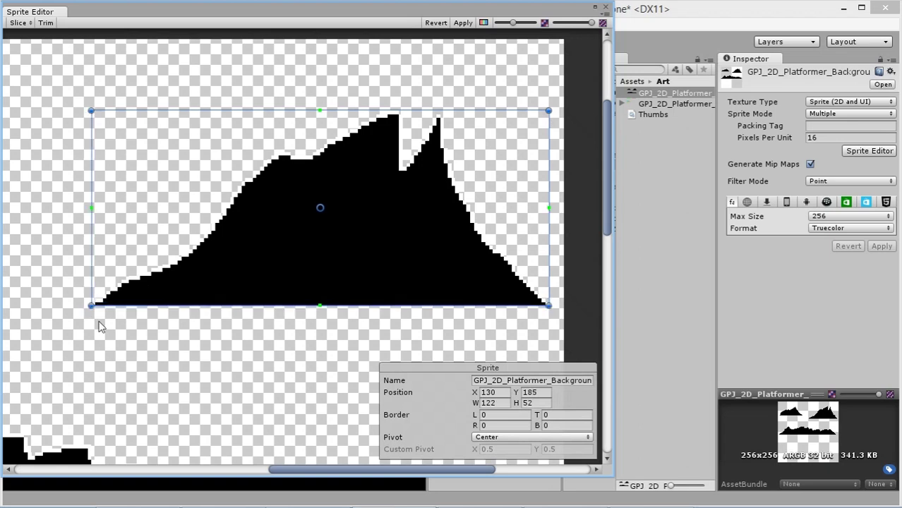
# Step: Fit the third sprite box over the lower mountain range at 248×35, X 3, Y 116
pyautogui.click(98, 327)
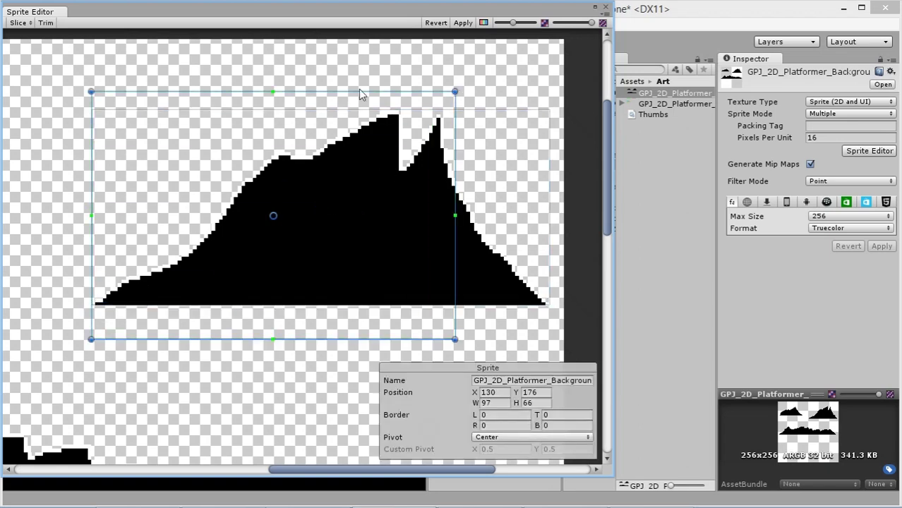
pyautogui.moveTo(358, 89); pyautogui.dragTo(363, 141)
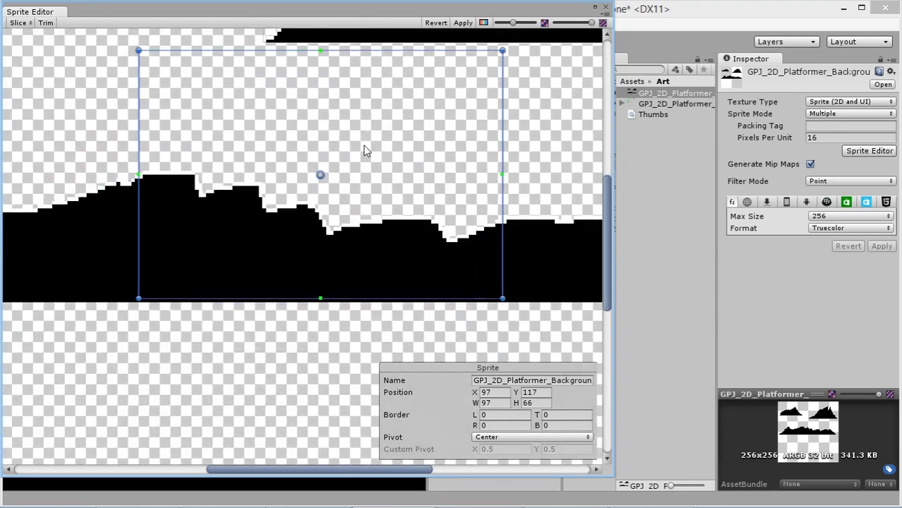
pyautogui.scroll(-3, 365, 151)
pyautogui.moveTo(337, 201); pyautogui.dragTo(190, 201)
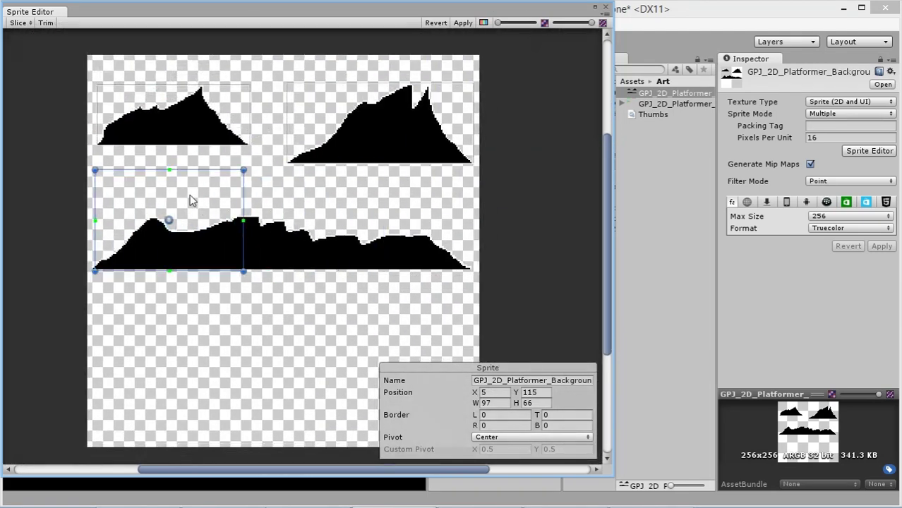
pyautogui.moveTo(243, 171); pyautogui.dragTo(472, 217)
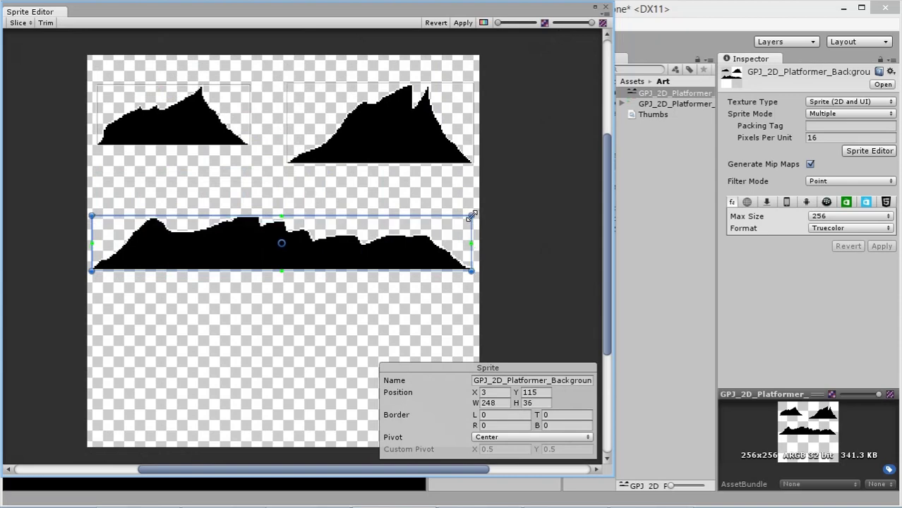
pyautogui.scroll(2, 338, 288)
pyautogui.moveTo(439, 321); pyautogui.dragTo(281, 266, button='middle')
pyautogui.scroll(3, 304, 247)
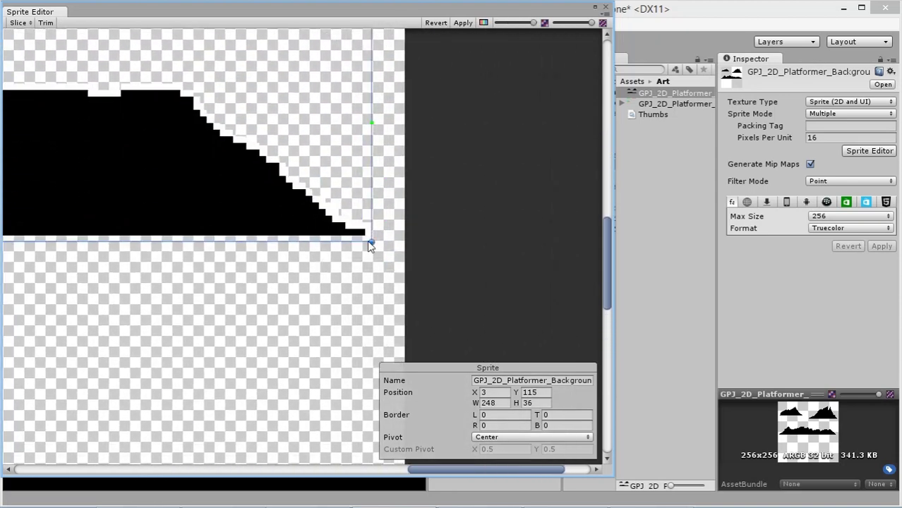
pyautogui.moveTo(368, 242); pyautogui.dragTo(371, 237)
pyautogui.scroll(-3, 423, 240)
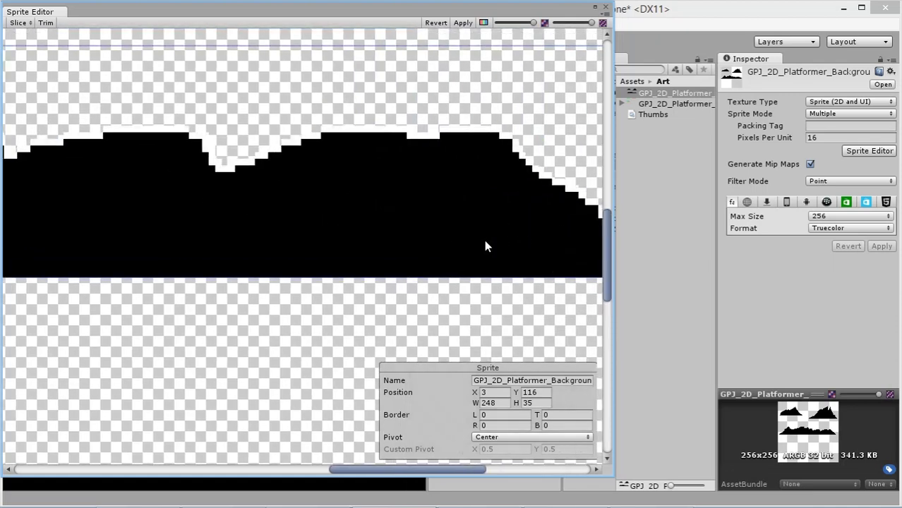
pyautogui.scroll(3, 419, 202)
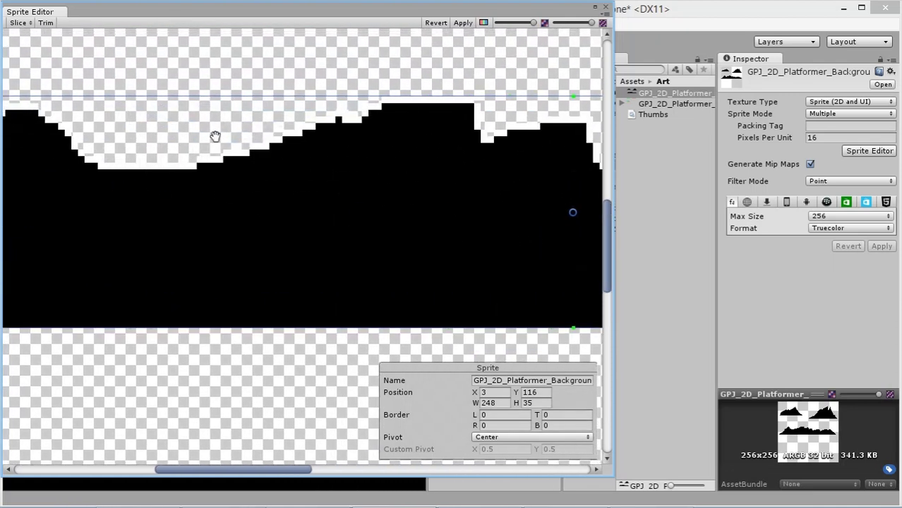
pyautogui.scroll(-3, 216, 137)
pyautogui.scroll(3, 242, 201)
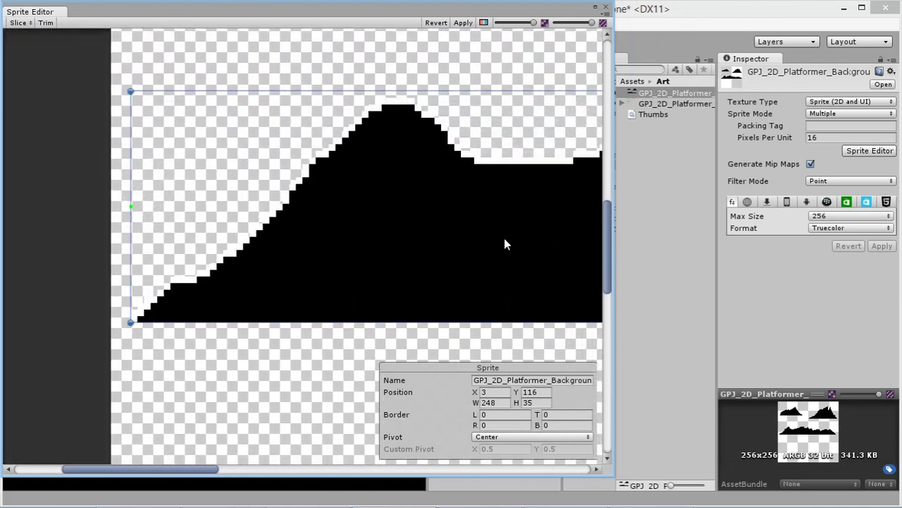
pyautogui.scroll(-3, 494, 212)
pyautogui.scroll(3, 452, 85)
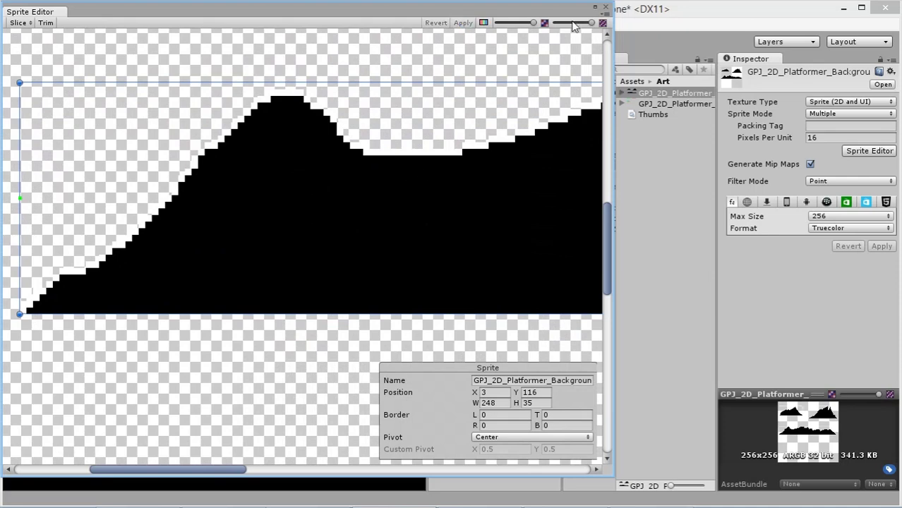
# Step: Close the Sprite Editor and drag the three sliced mountain sprites into the Level 1 scene
pyautogui.click(605, 7)
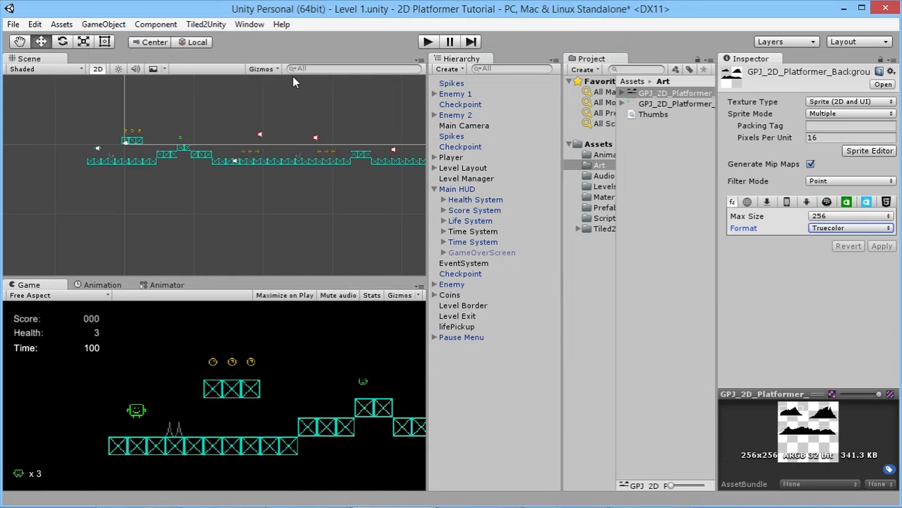
pyautogui.moveTo(353, 166); pyautogui.dragTo(300, 199, button='middle')
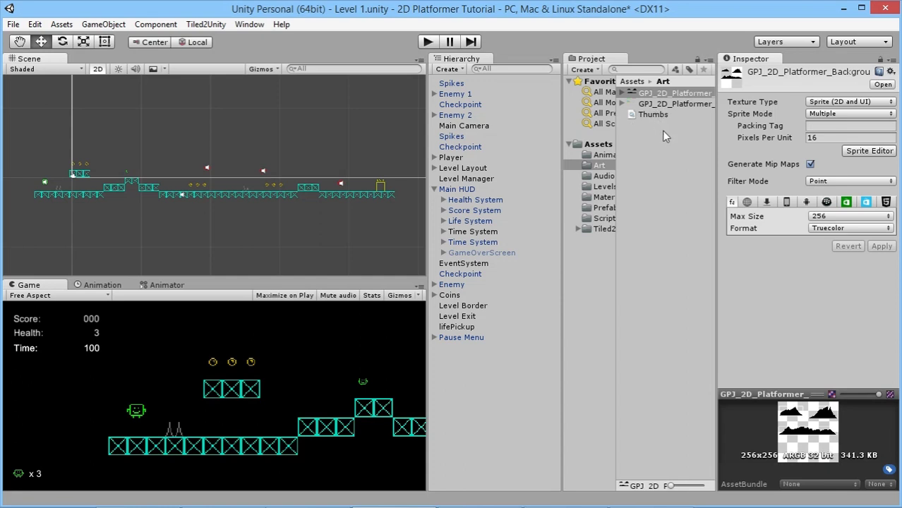
pyautogui.click(622, 93)
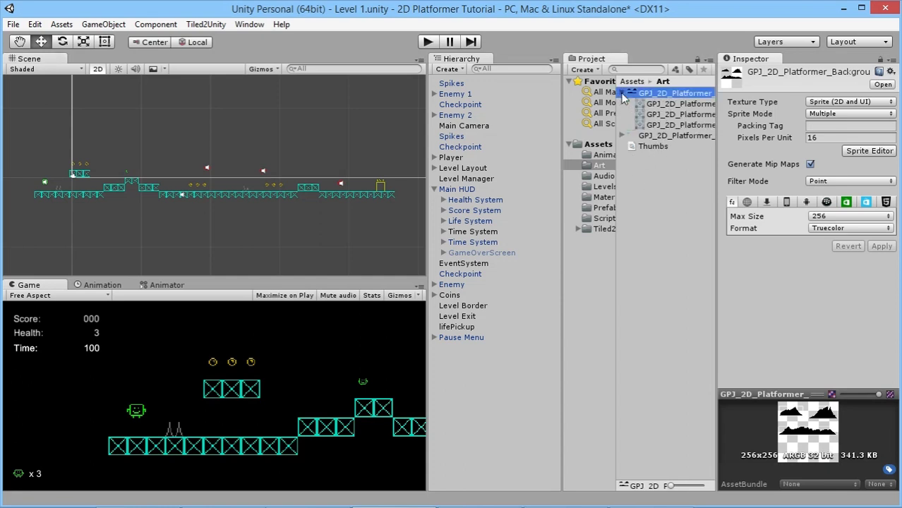
pyautogui.click(679, 104)
pyautogui.moveTo(686, 107); pyautogui.dragTo(499, 369)
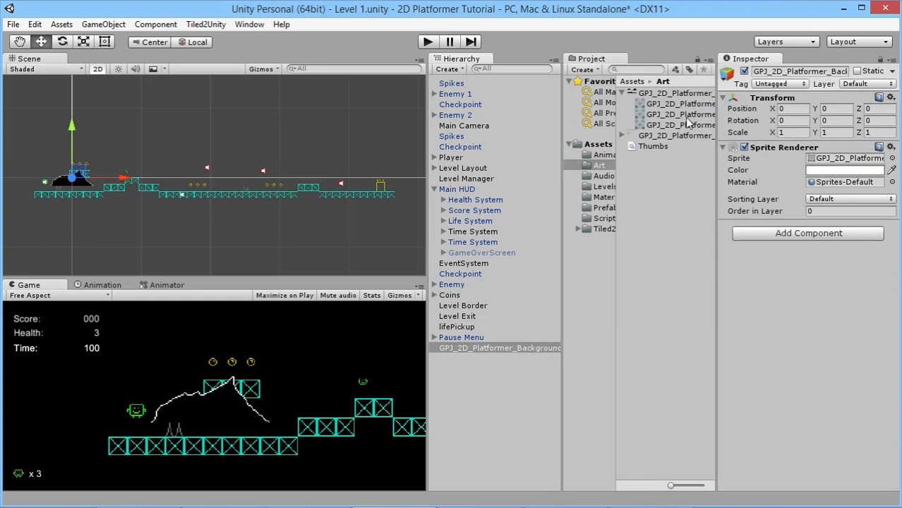
pyautogui.moveTo(685, 116); pyautogui.dragTo(472, 409)
pyautogui.moveTo(688, 127); pyautogui.dragTo(504, 376)
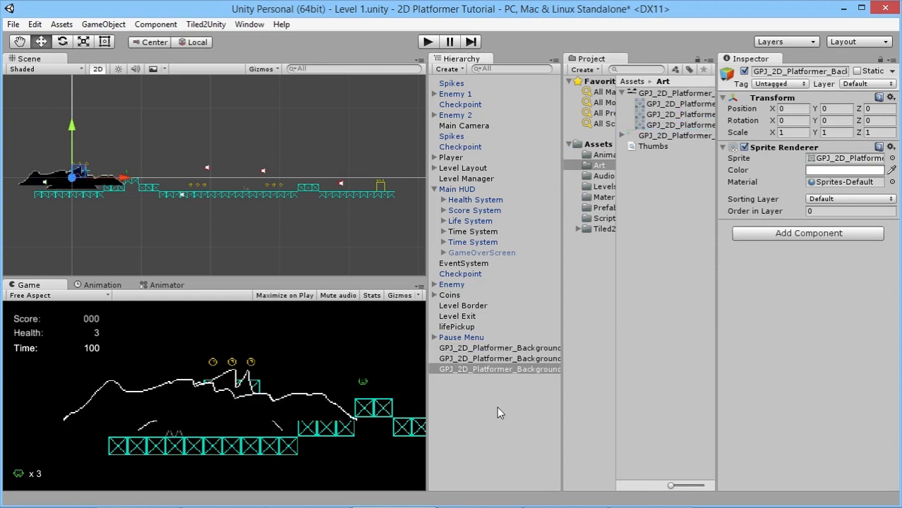
pyautogui.click(499, 399)
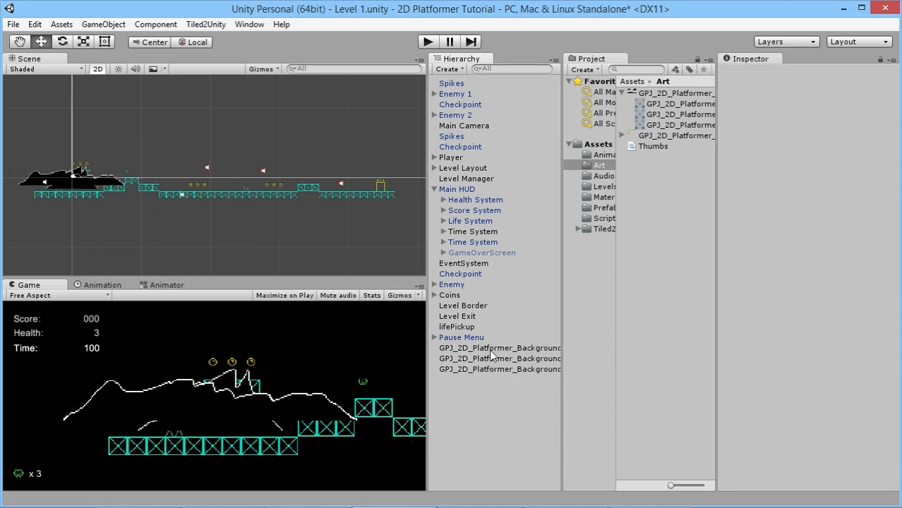
# Step: Create an empty object in the Hierarchy named Background
pyautogui.rightClick(457, 394)
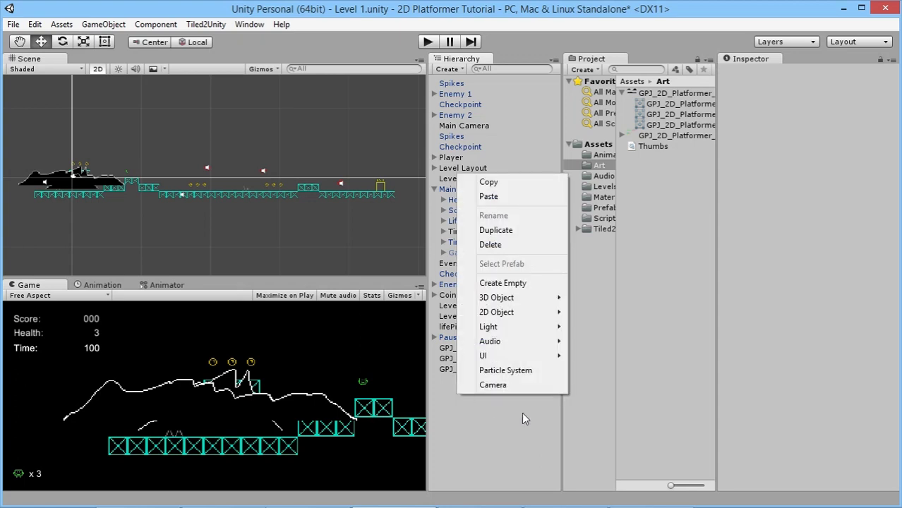
pyautogui.click(508, 282)
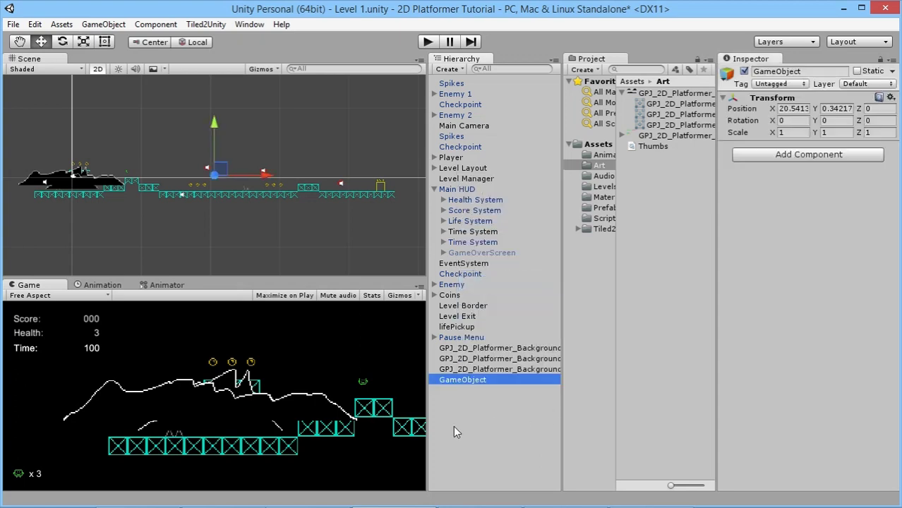
pyautogui.click(463, 379)
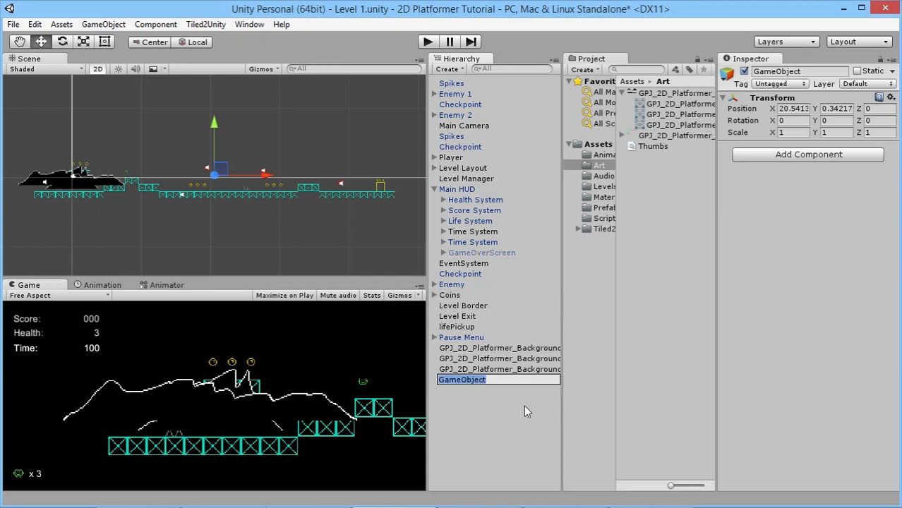
pyautogui.write('Background')
pyautogui.press('Return')
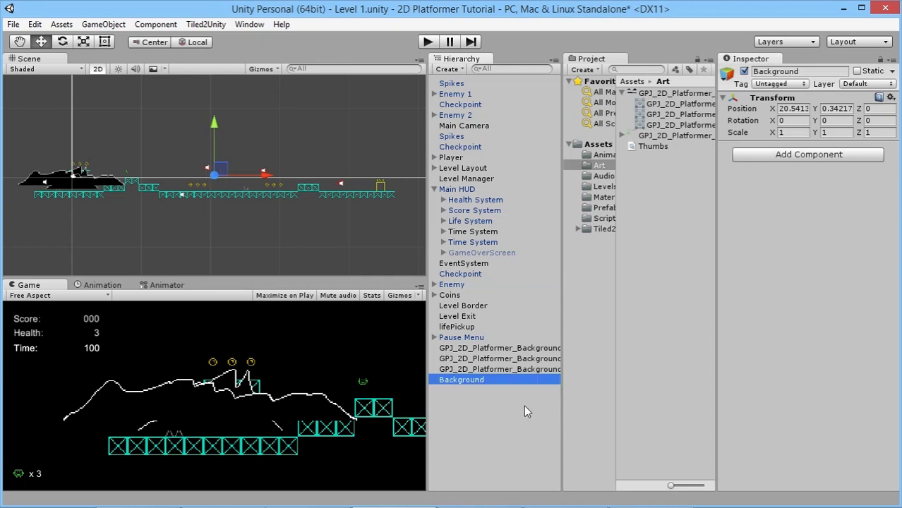
# Step: Add two empty children under Background named Background Near and Background Far
pyautogui.rightClick(468, 377)
pyautogui.click(514, 267)
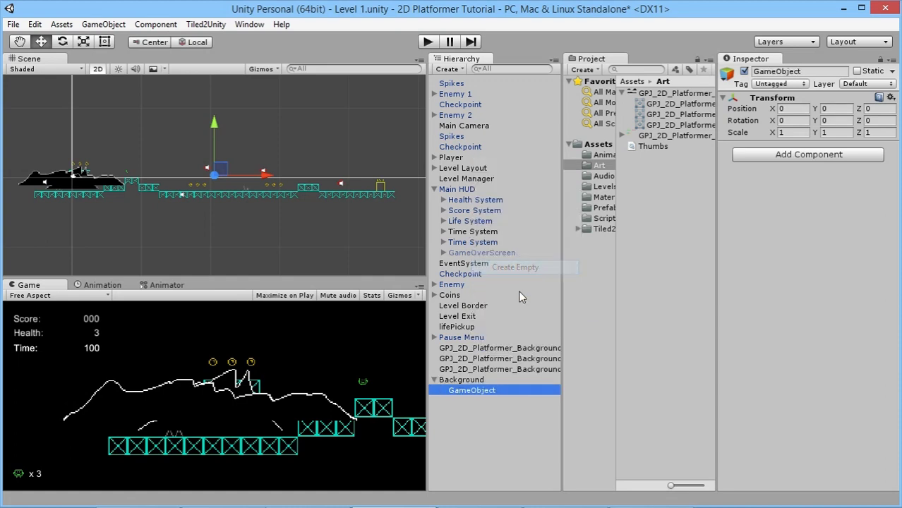
pyautogui.click(492, 389)
pyautogui.write('Back')
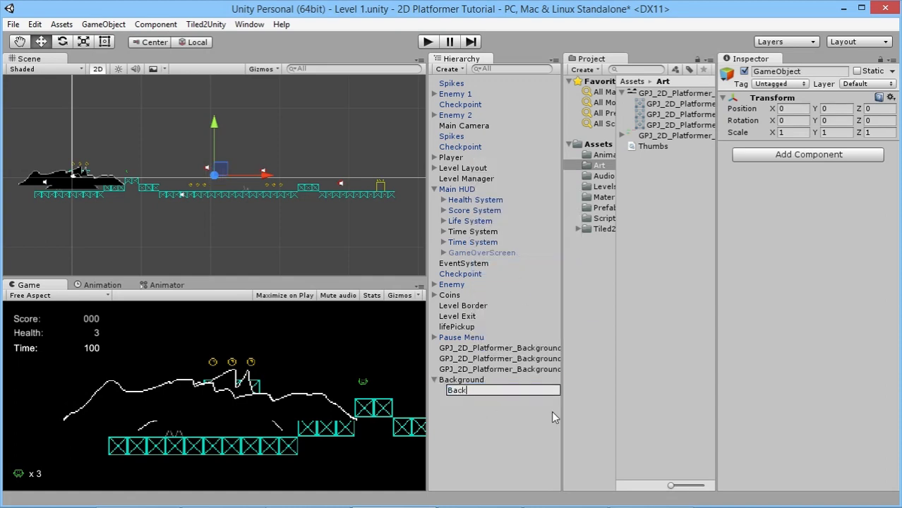
pyautogui.write('ground Near')
pyautogui.press('Return')
pyautogui.rightClick(487, 381)
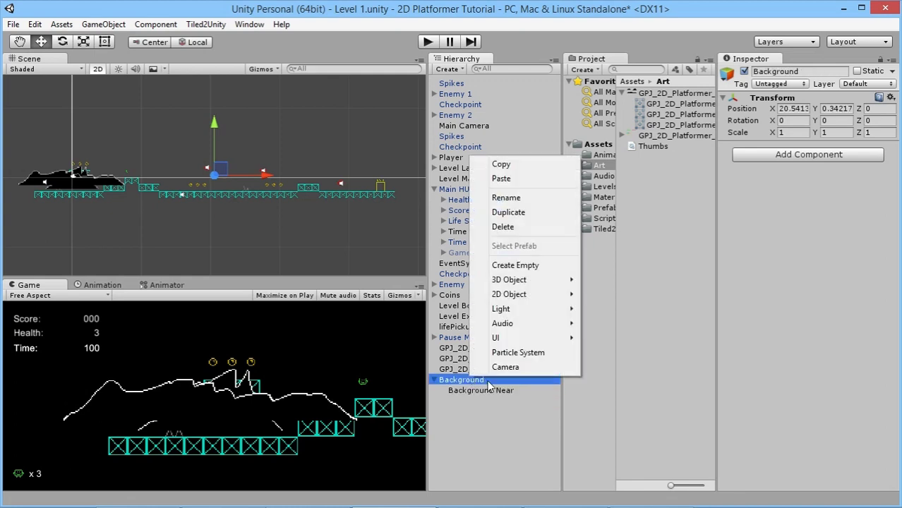
pyautogui.click(500, 265)
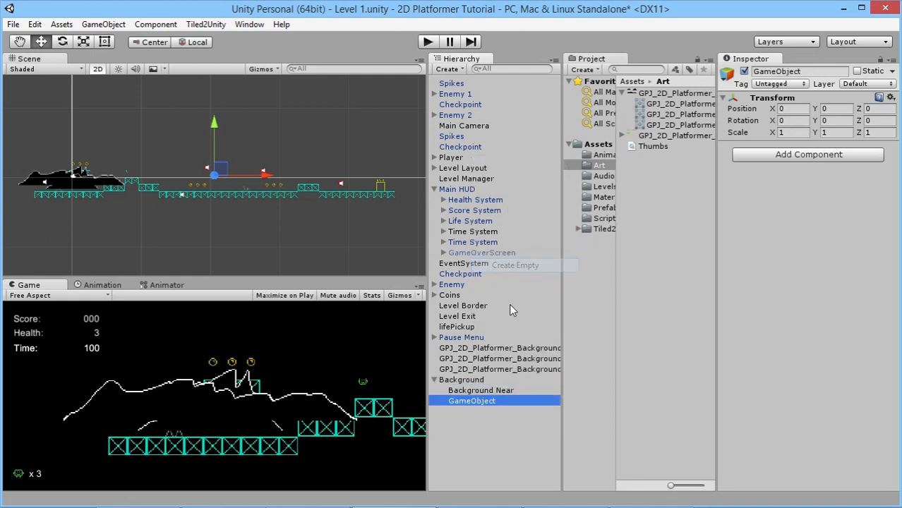
pyautogui.click(470, 401)
pyautogui.write('Backg')
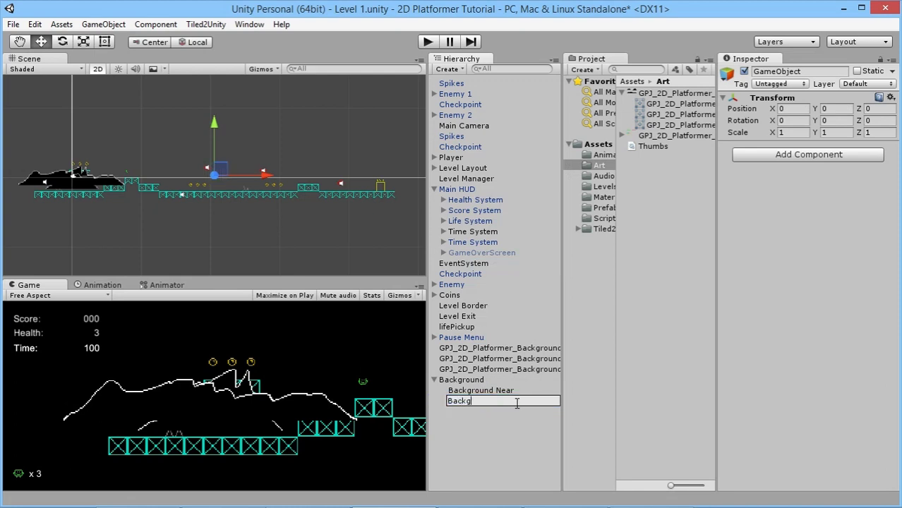
pyautogui.write('round Far')
pyautogui.press('Return')
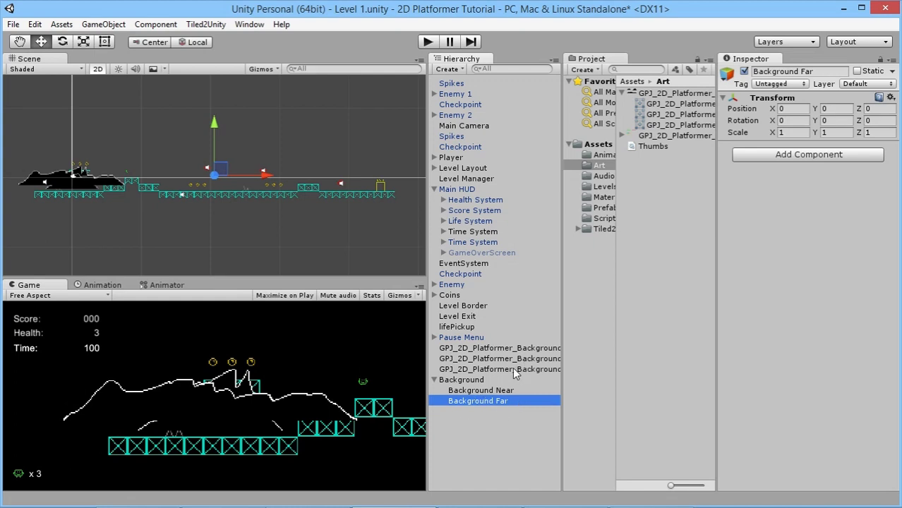
pyautogui.click(514, 371)
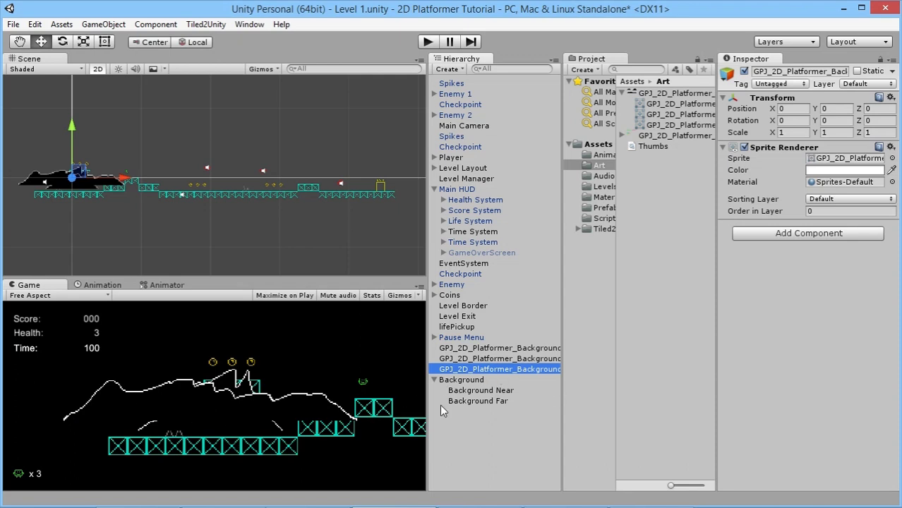
# Step: Move one mountain sprite under Background Far and the other two under Background Near
pyautogui.moveTo(497, 366); pyautogui.dragTo(494, 402)
pyautogui.click(515, 359)
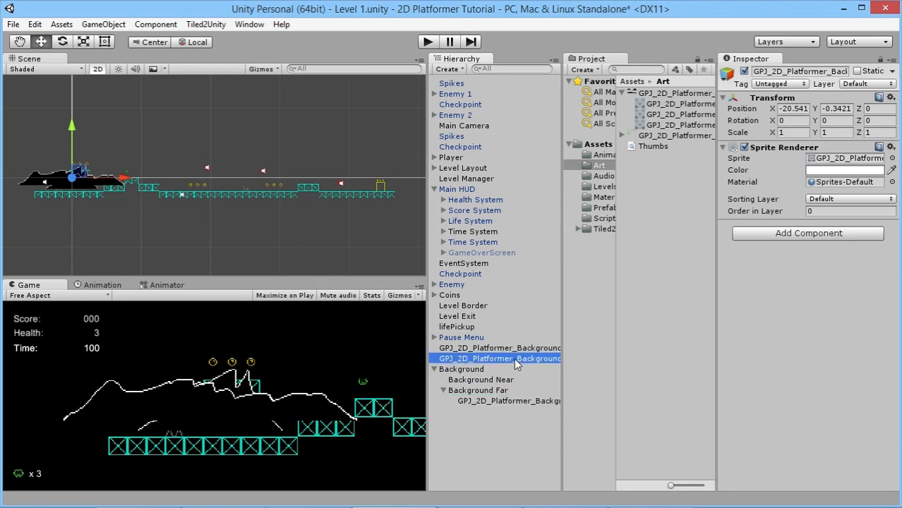
pyautogui.keyDown('shift'); pyautogui.click(515, 348); pyautogui.keyUp('shift')
pyautogui.moveTo(515, 352); pyautogui.dragTo(509, 381)
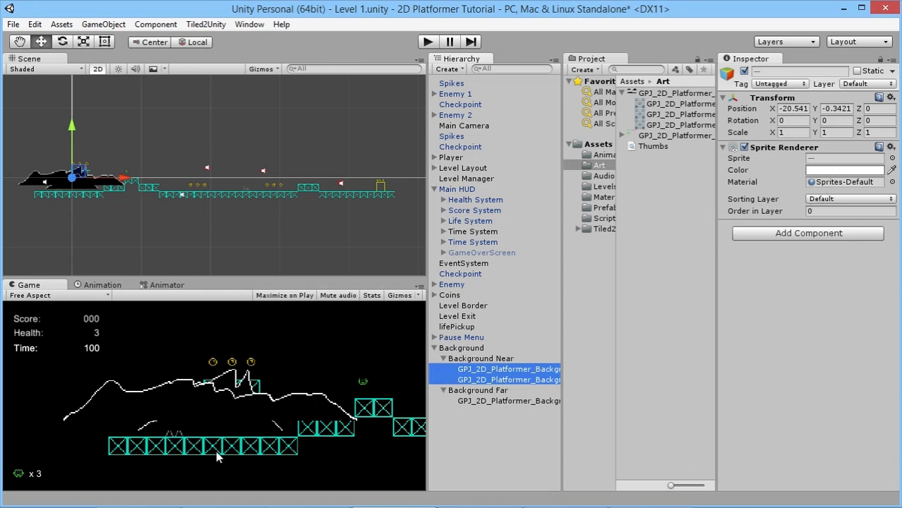
# Step: On the Default sorting layer, give the near mountains Order in Layer -1 and the far mountain -2
pyautogui.click(841, 201)
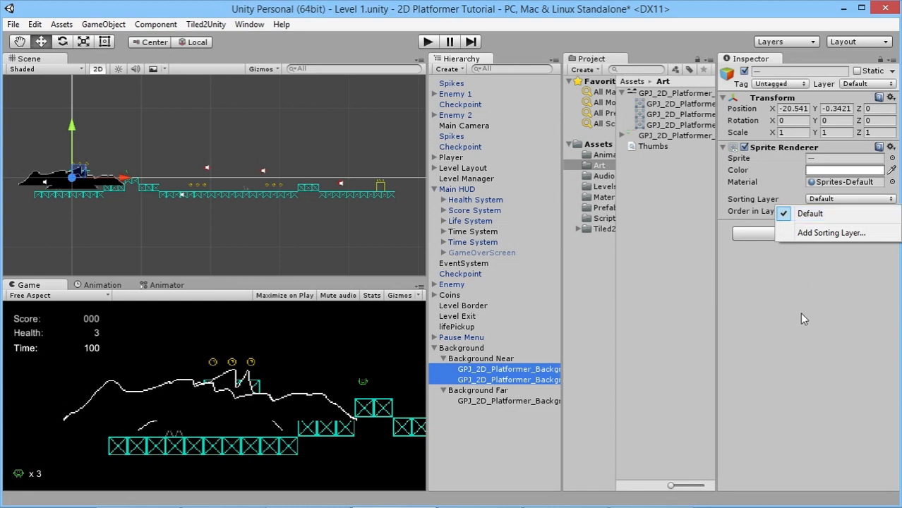
pyautogui.click(800, 313)
pyautogui.click(832, 211)
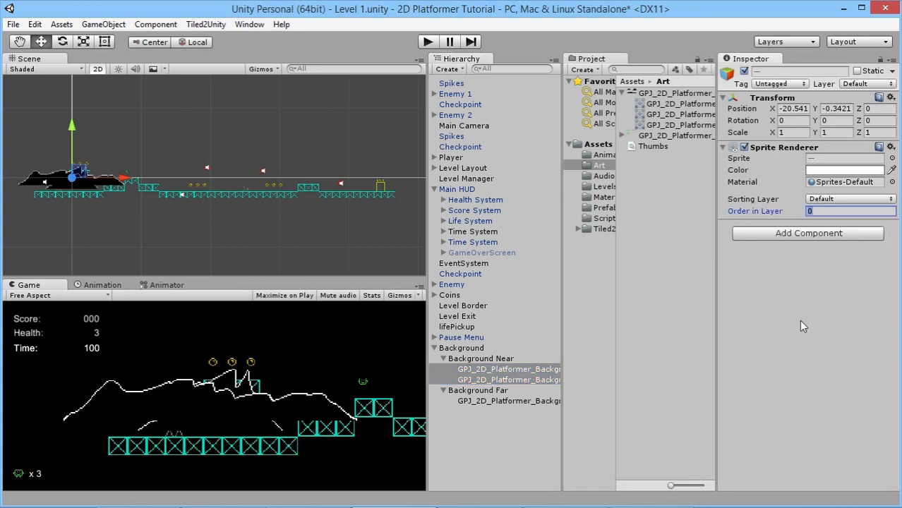
pyautogui.write('-1')
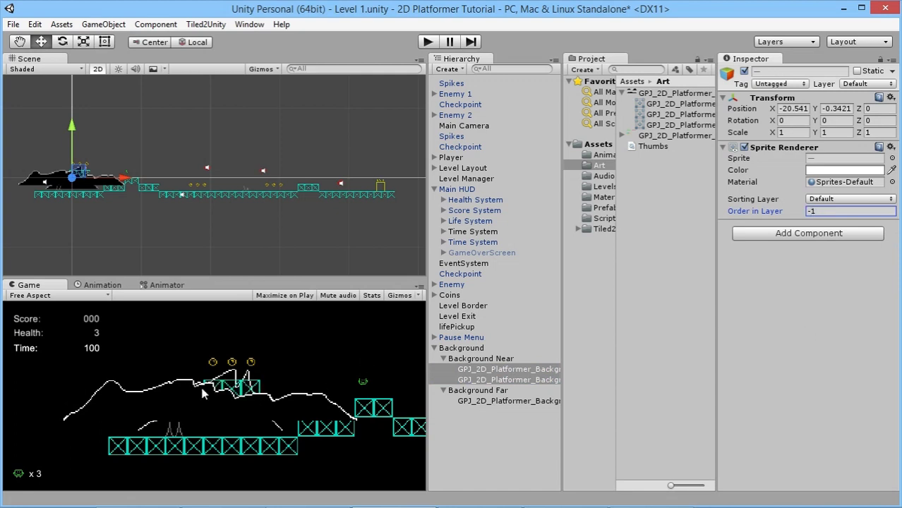
pyautogui.click(511, 400)
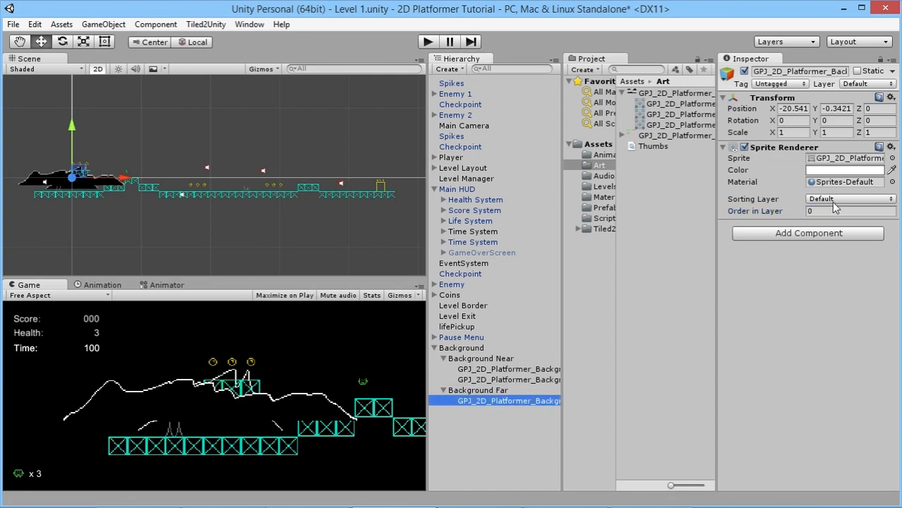
pyautogui.click(822, 212)
pyautogui.write('-2')
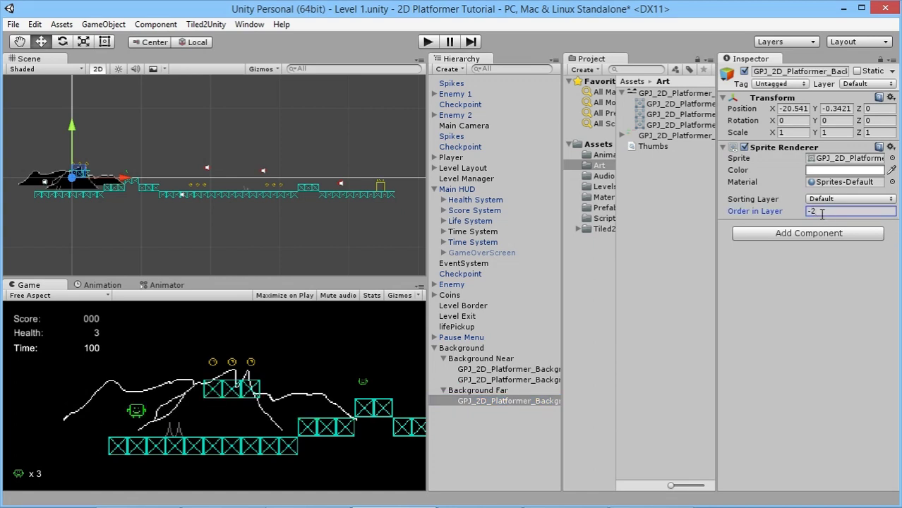